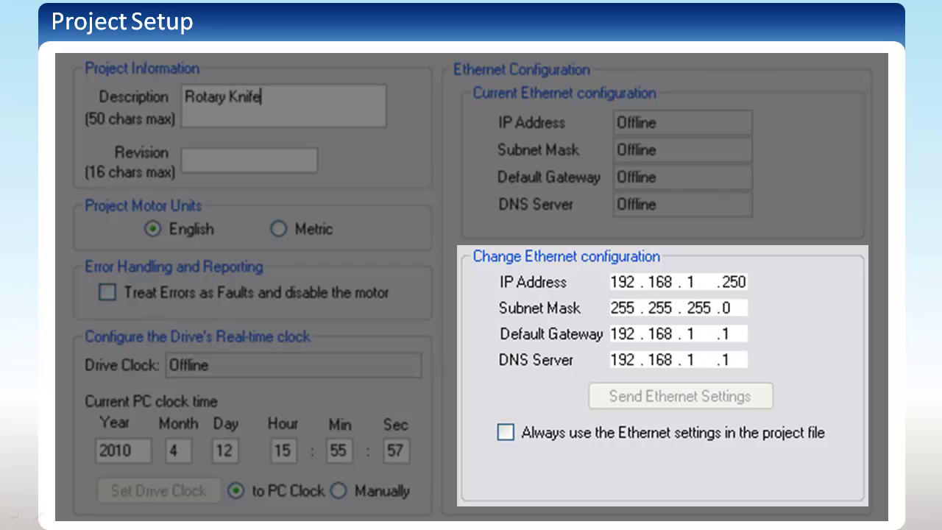
Step: Enter Ver 1.0 as the project revision
type("Ver 1.0")
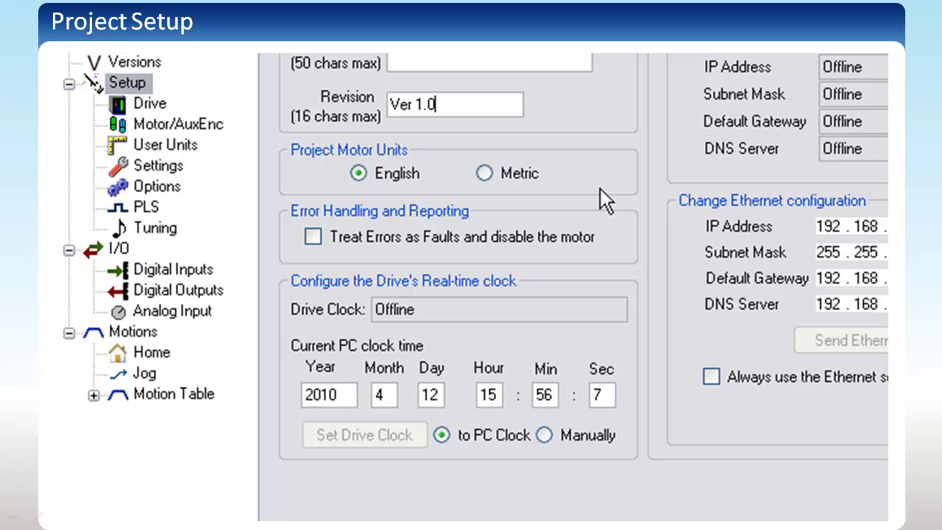
Step: Switch the project motor units to Metric and back to English, checking the motor's peak and continuous torque units after each change
left_click(481, 176)
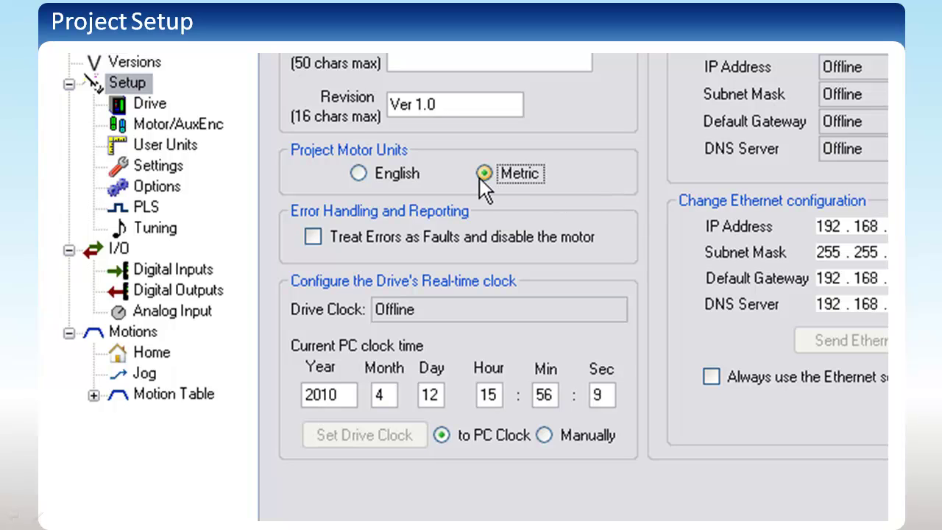
left_click(168, 127)
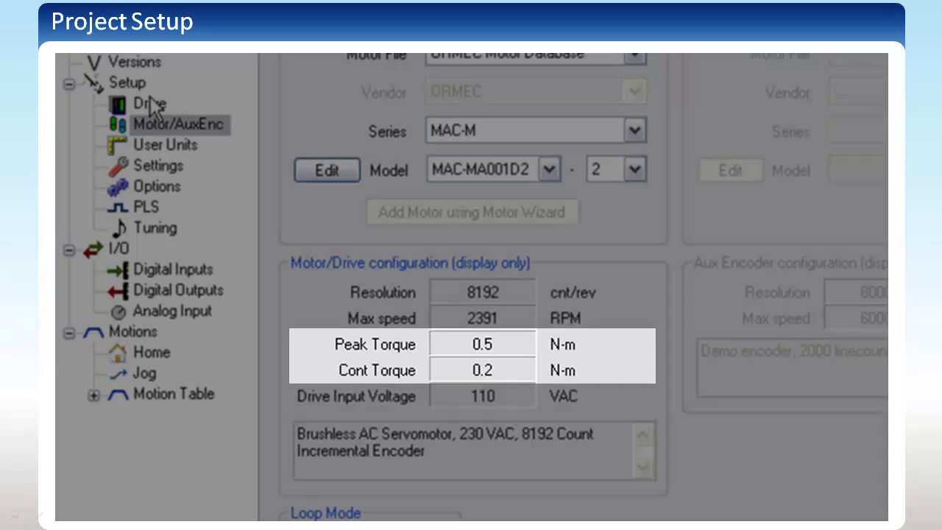
left_click(132, 84)
left_click(361, 171)
left_click(175, 127)
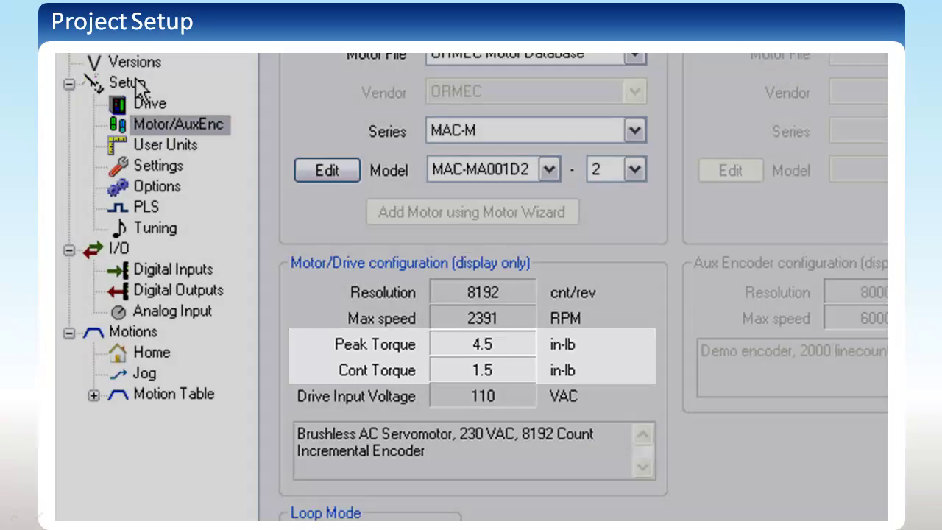
left_click(131, 83)
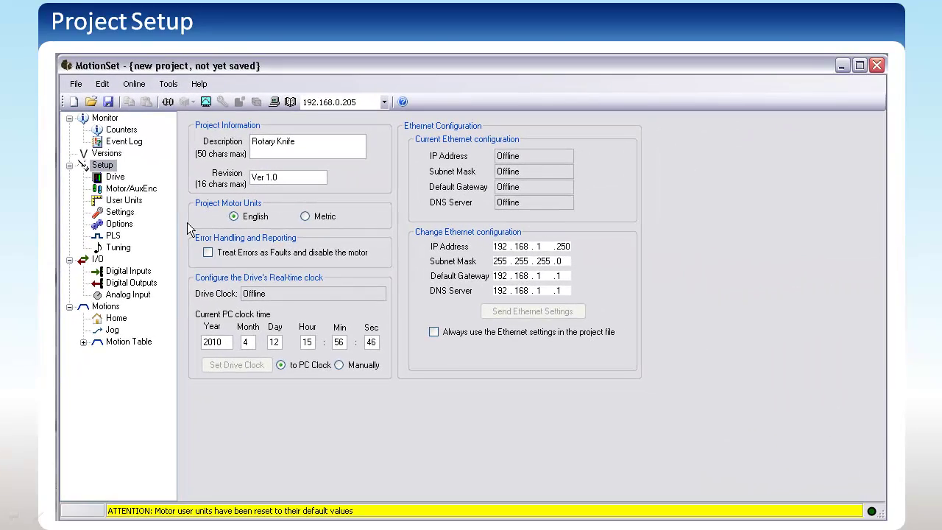
Step: Configure the drive as model SAC-XD203-S_0__ with a 230 V input voltage and a 5 Mhz maximum feedback frequency
left_click(112, 178)
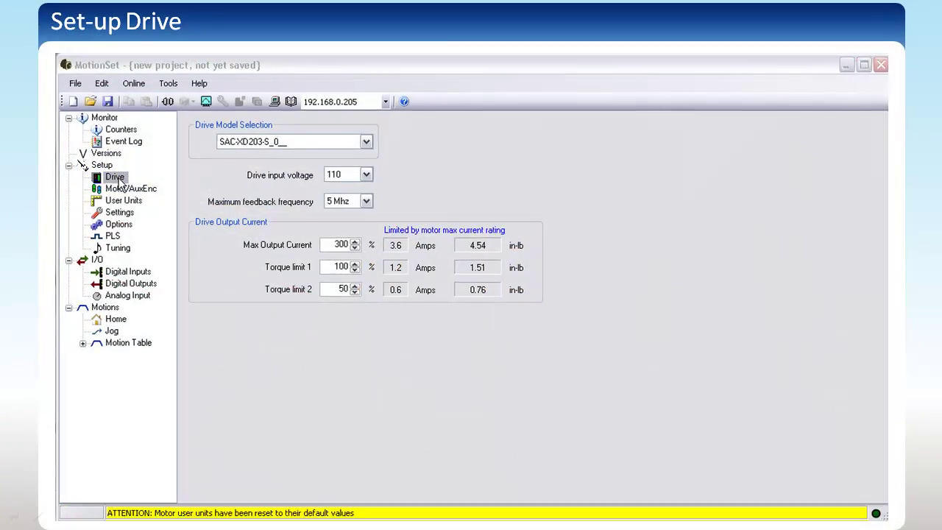
left_click(254, 144)
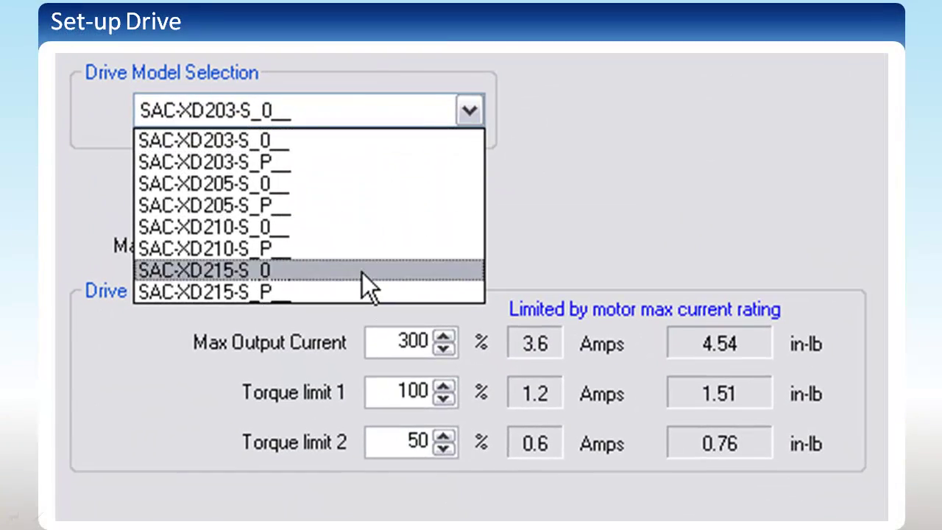
left_click(282, 140)
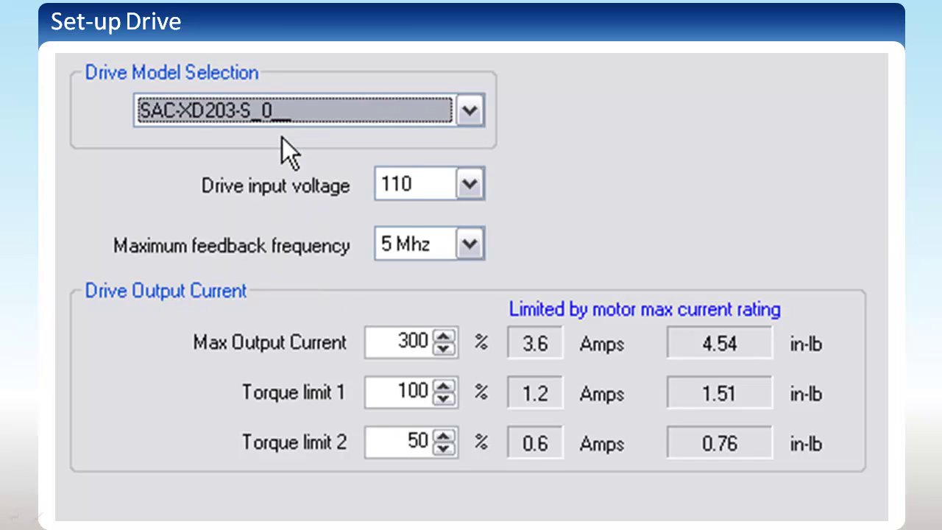
left_click(424, 196)
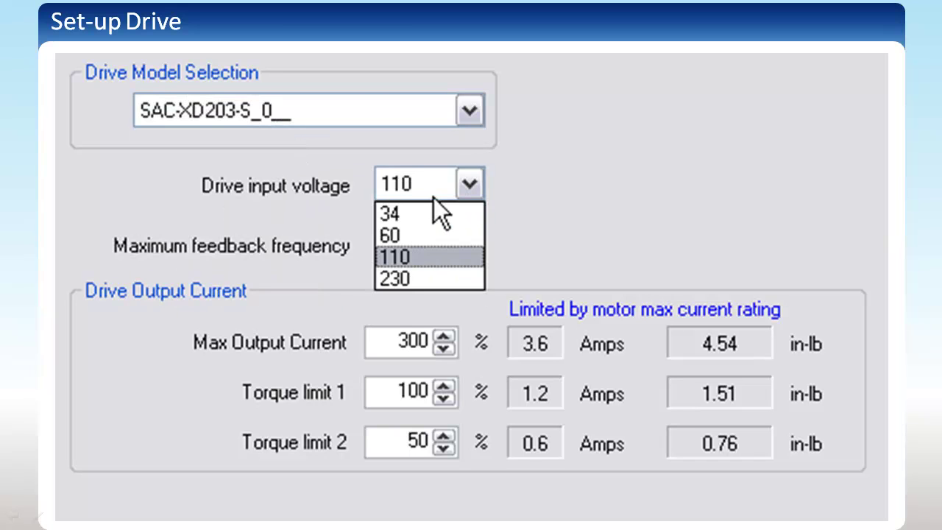
left_click(433, 277)
left_click(468, 248)
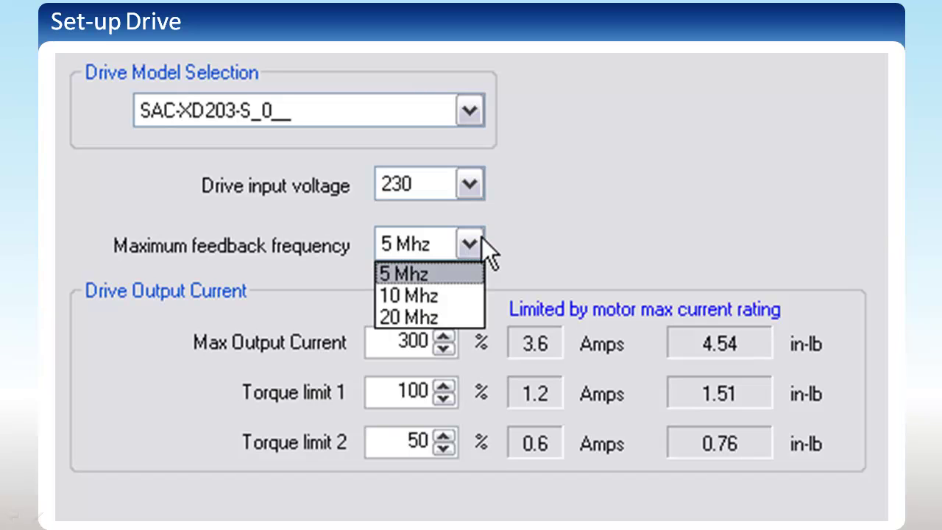
left_click(460, 273)
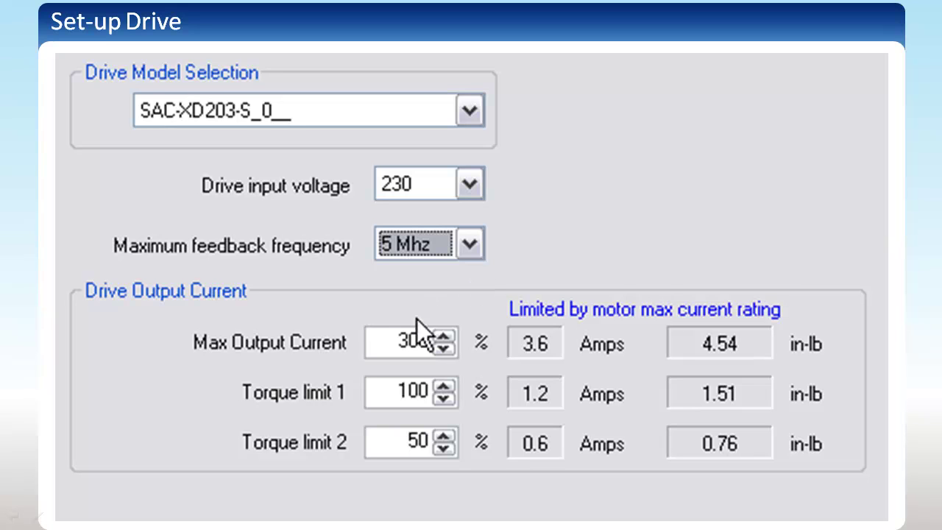
Step: Set the drive's maximum output current to 250 %, torque limit 1 to 75 % and torque limit 2 to 65 %
left_click_drag(381, 342, 466, 340)
type("250")
key("Return")
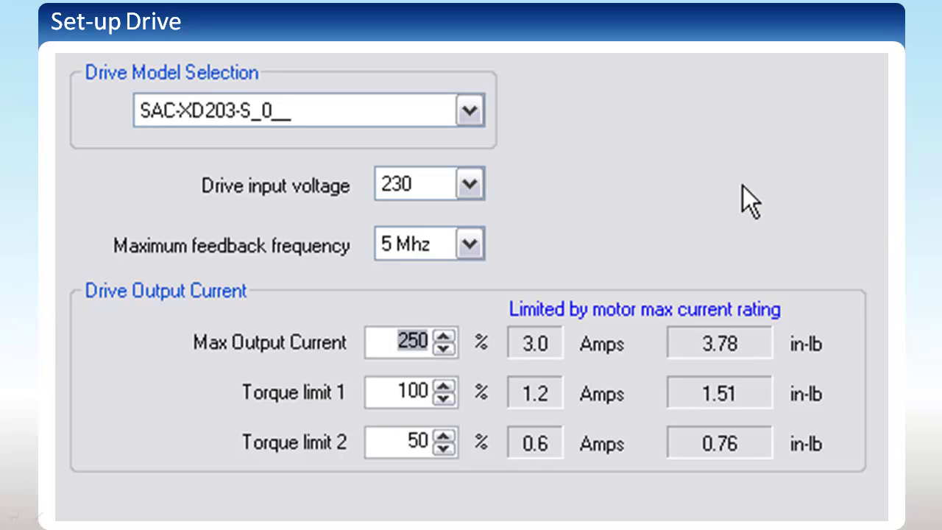
left_click_drag(385, 391, 449, 391)
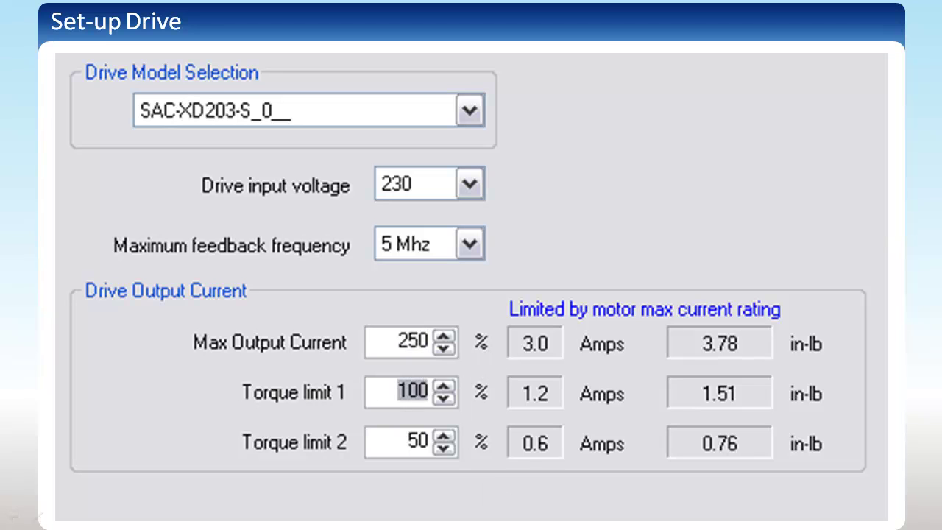
type("75")
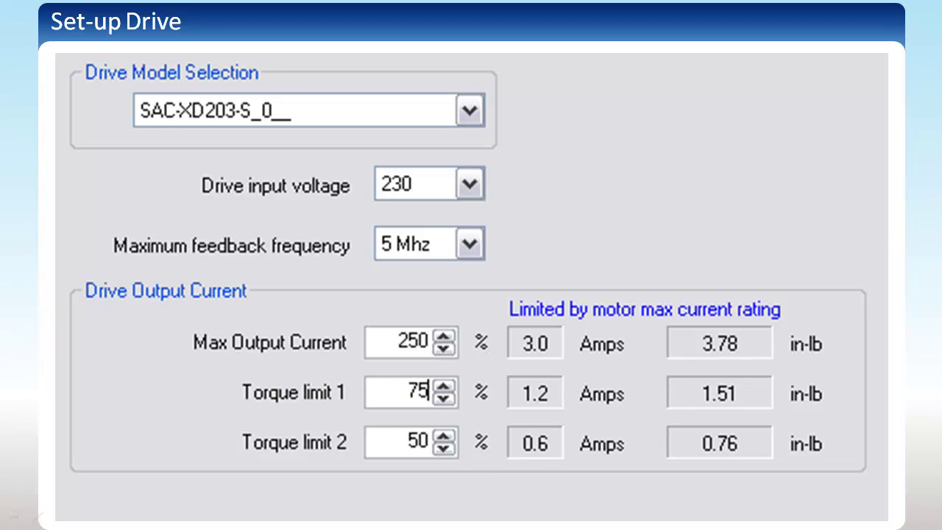
key("Return")
left_click_drag(393, 444, 431, 442)
type("65")
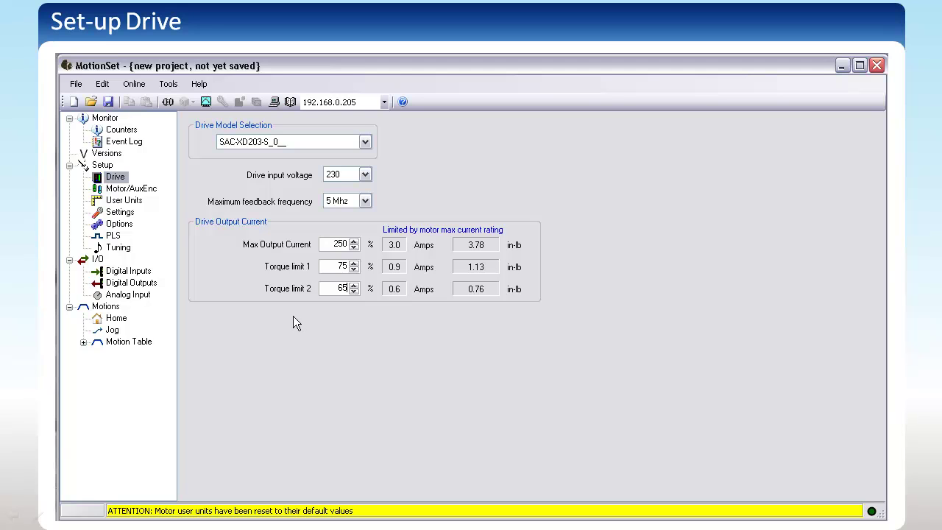
Step: Select motor model MAC-MB011D2 from the MAC-M series of the ORMEC Motor Database
left_click(138, 189)
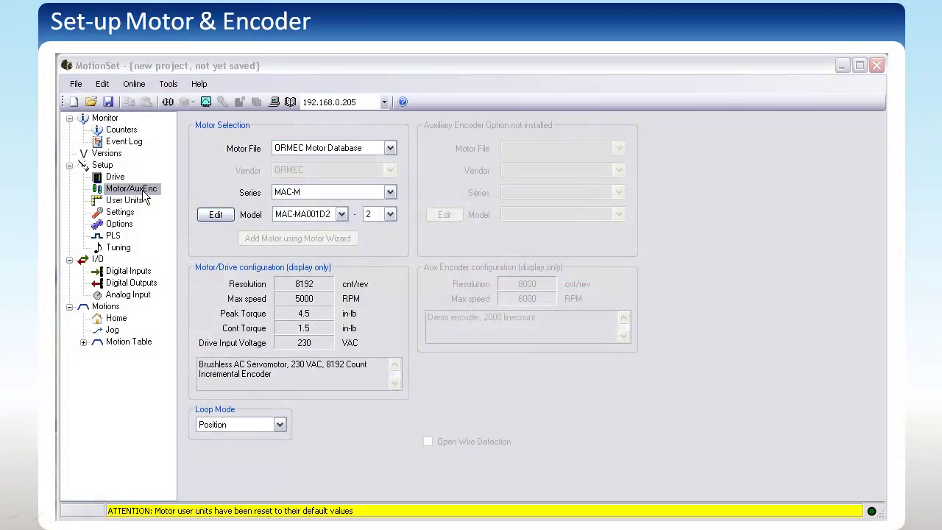
left_click(390, 148)
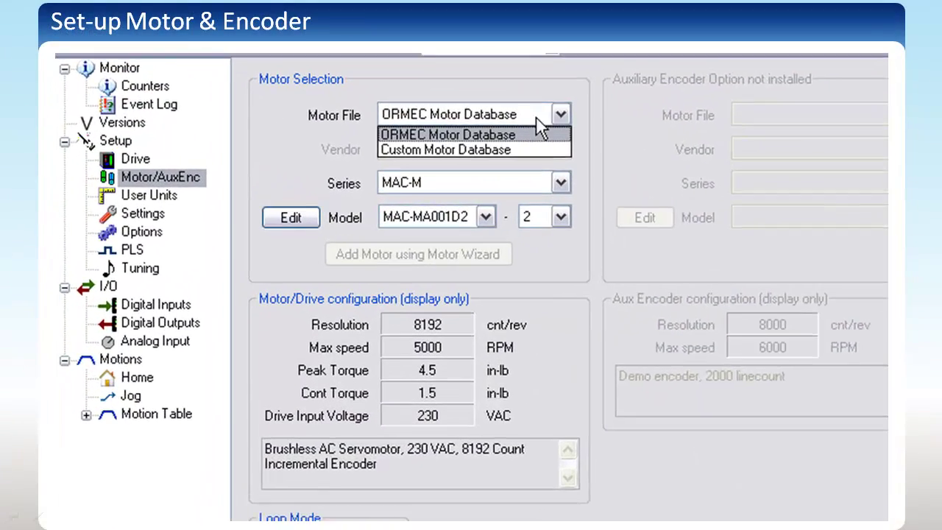
left_click(576, 182)
left_click(559, 201)
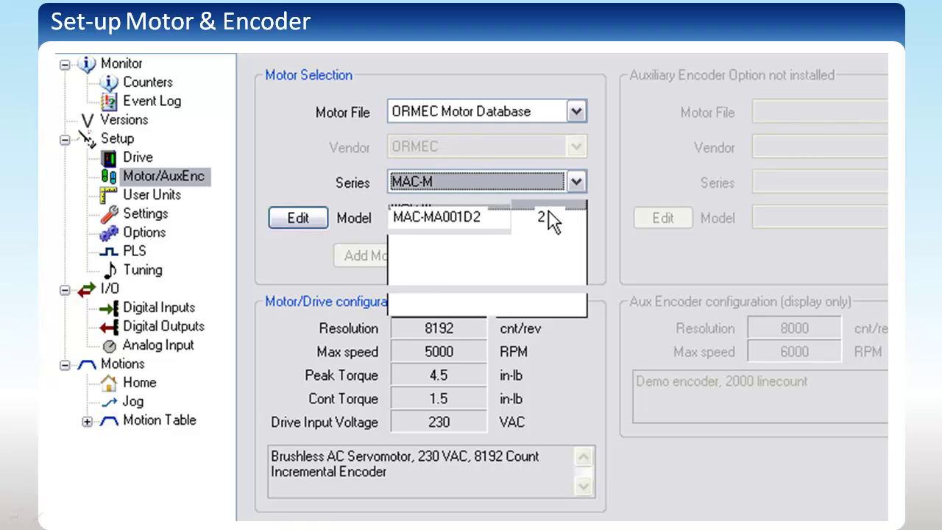
left_click(507, 218)
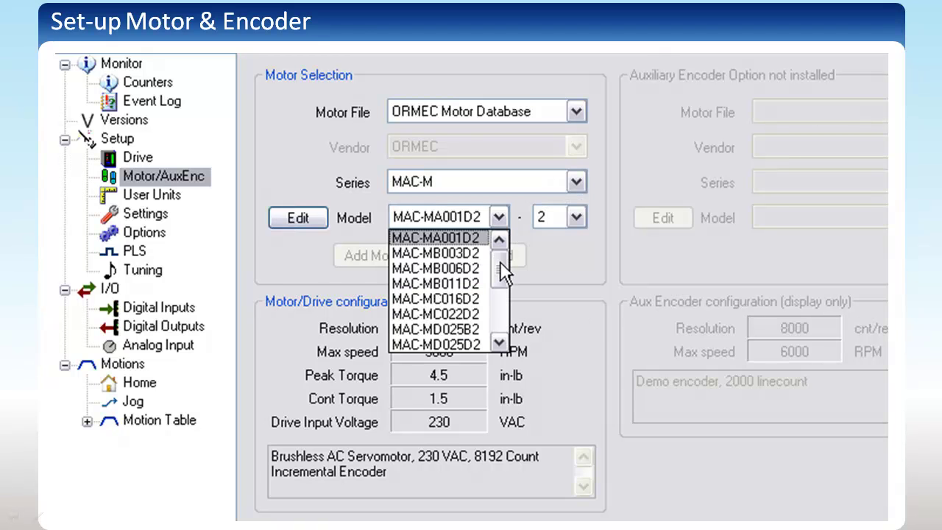
left_click_drag(501, 260, 501, 270)
left_click(483, 249)
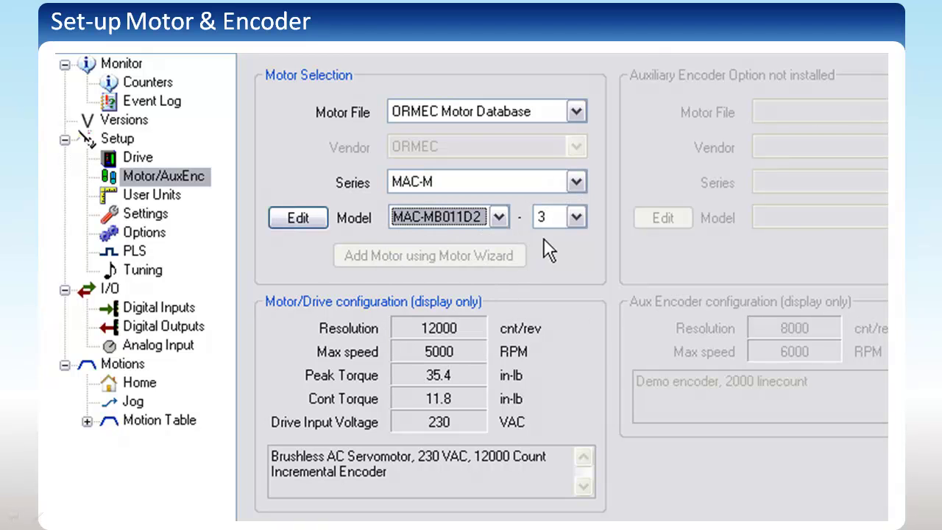
Step: Try the Custom Motor Database as the motor file, and return to the ORMEC Motor Database with model MAC-MB011D2
left_click(575, 112)
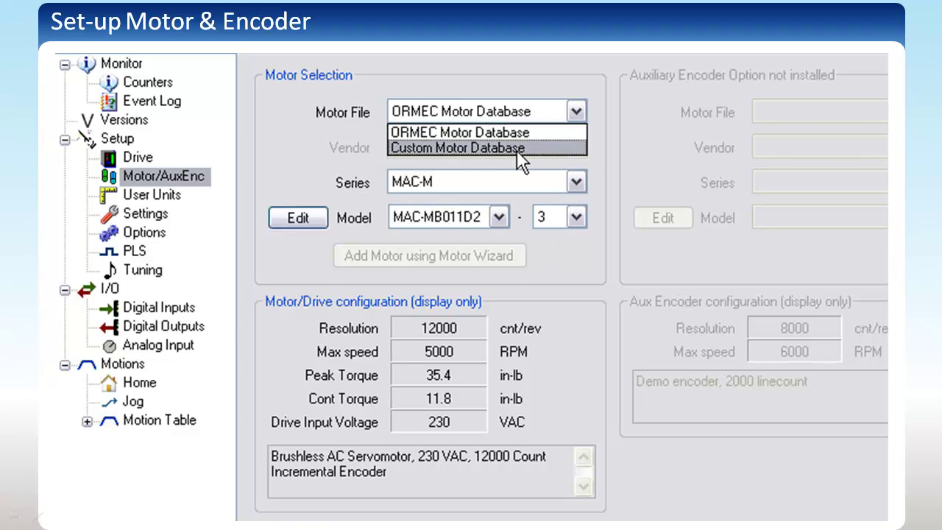
left_click(553, 151)
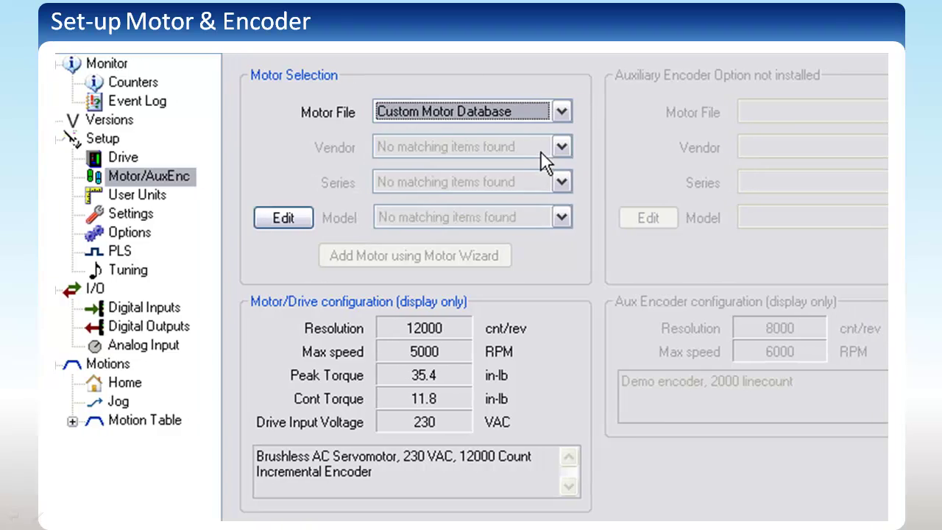
left_click(444, 111)
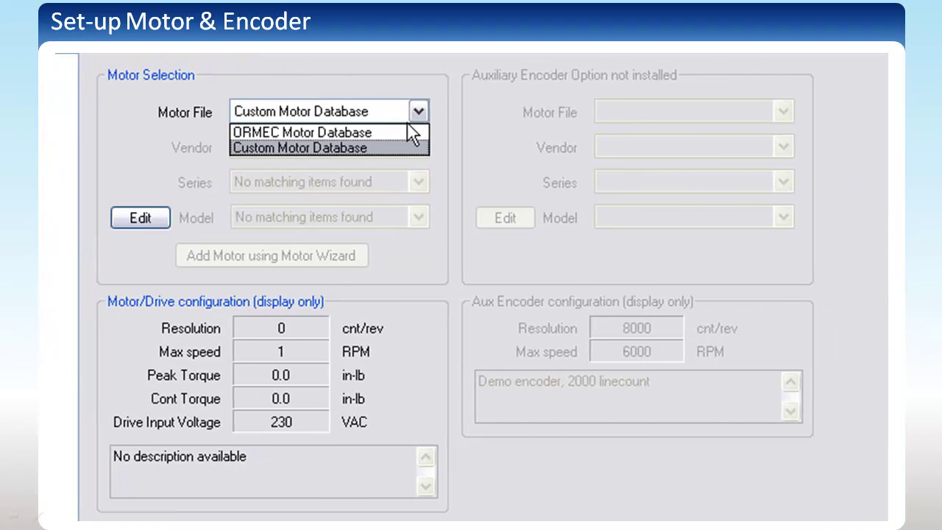
left_click(400, 126)
left_click(340, 216)
left_click(332, 283)
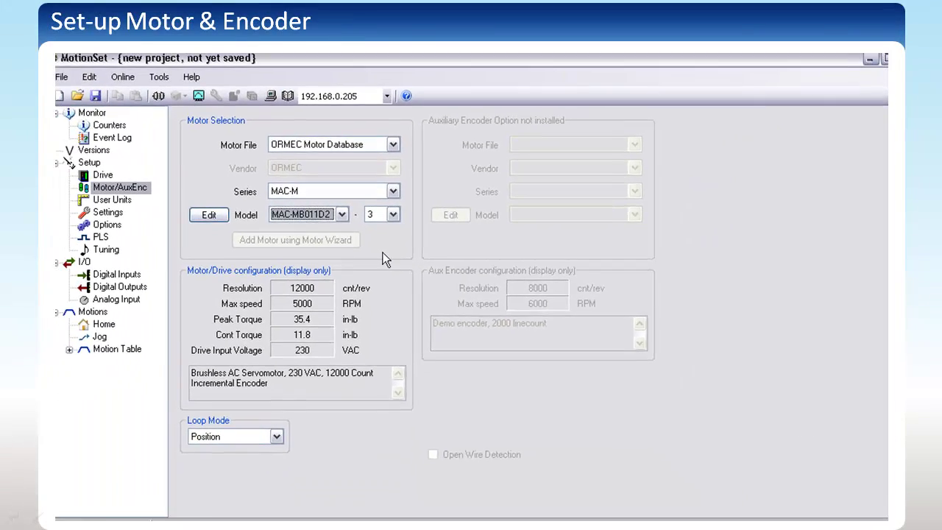
Step: In the user units setup, set the motor mechanical conversion's PosDiv to 360 degrees
left_click(110, 201)
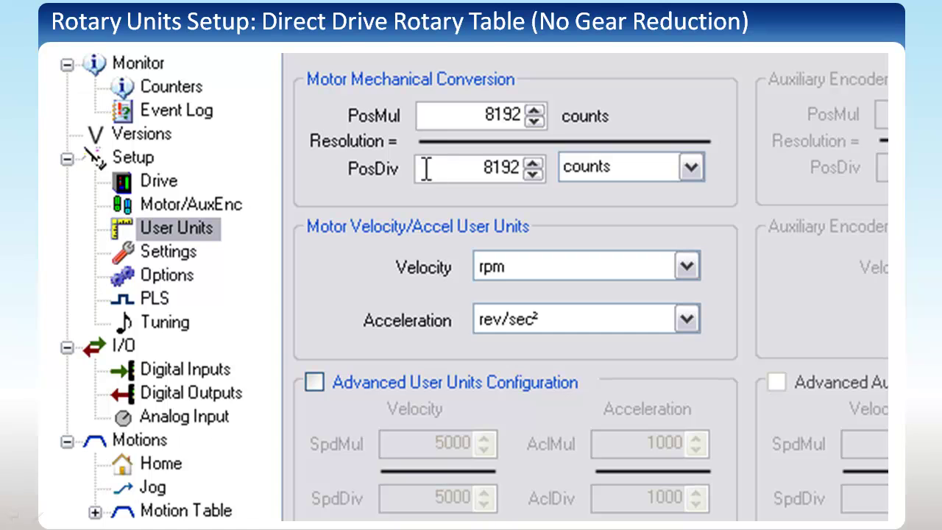
left_click_drag(426, 169, 534, 169)
type("360")
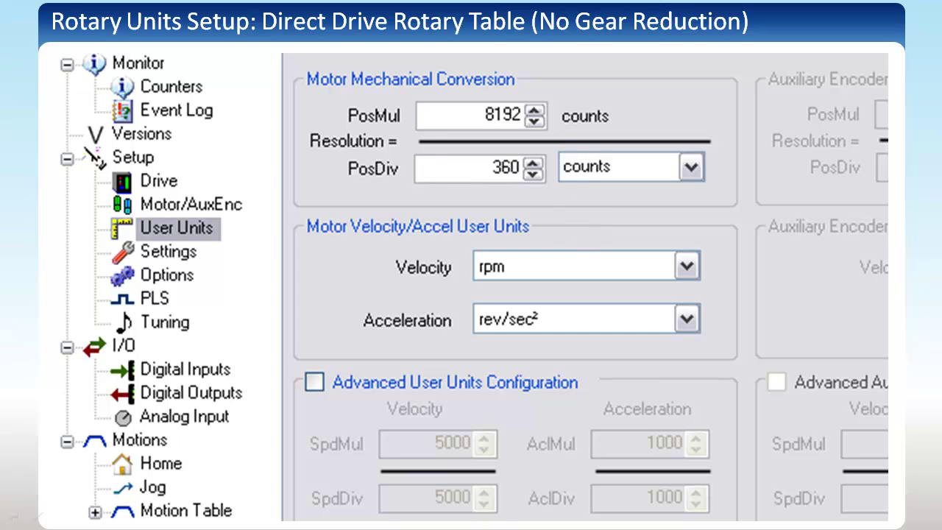
left_click(695, 170)
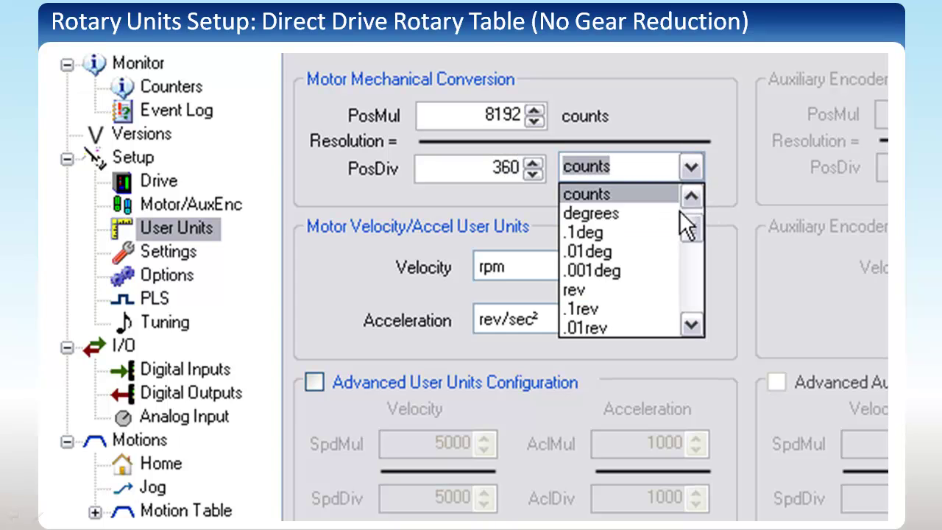
left_click(657, 213)
Step: Set the motor velocity units to degrees/sec and the acceleration units to degrees/sec²
left_click(685, 267)
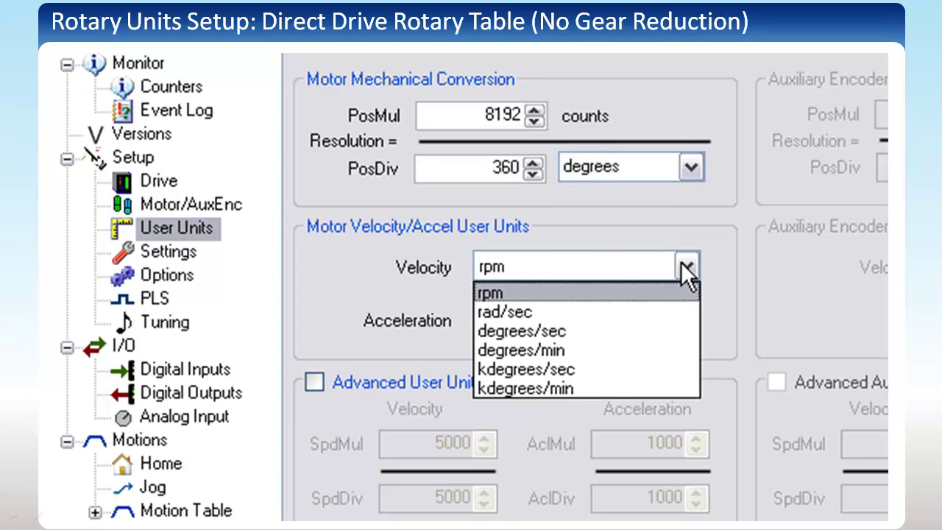
left_click(631, 331)
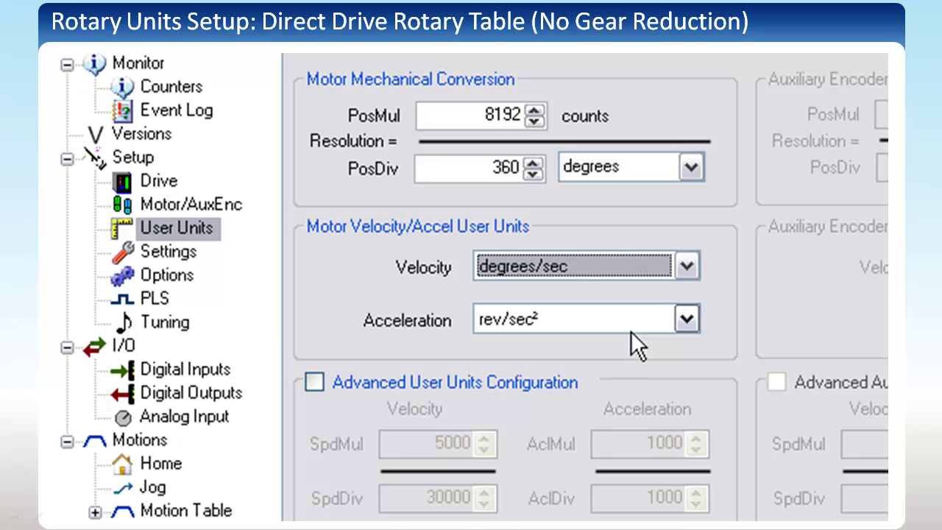
left_click(631, 331)
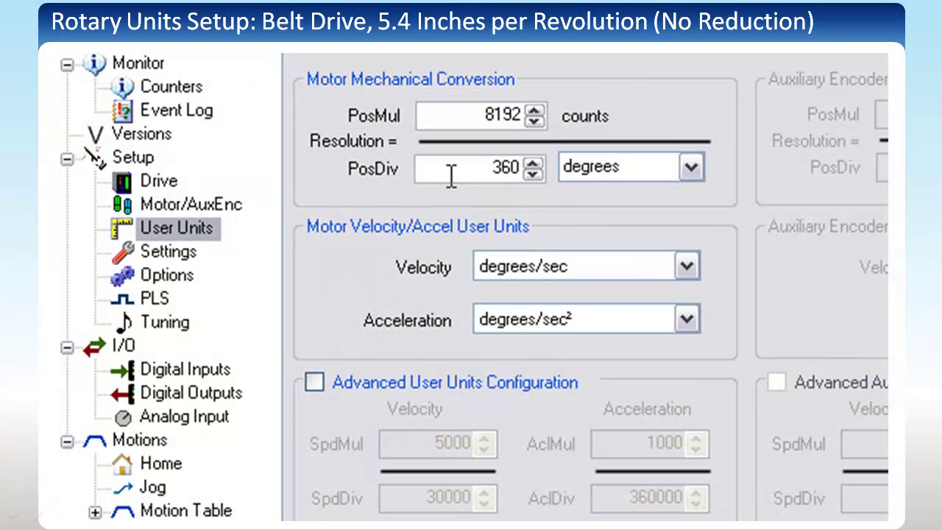
Step: Change the motor mechanical conversion for the belt drive to a PosDiv of 900 in .1mm units
left_click_drag(492, 168, 524, 171)
type("900")
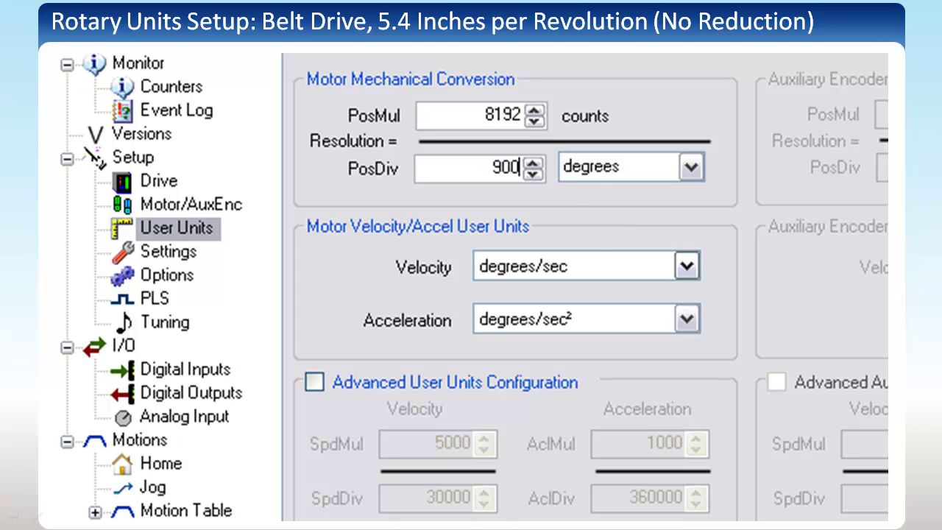
left_click(691, 168)
left_click_drag(689, 226, 696, 280)
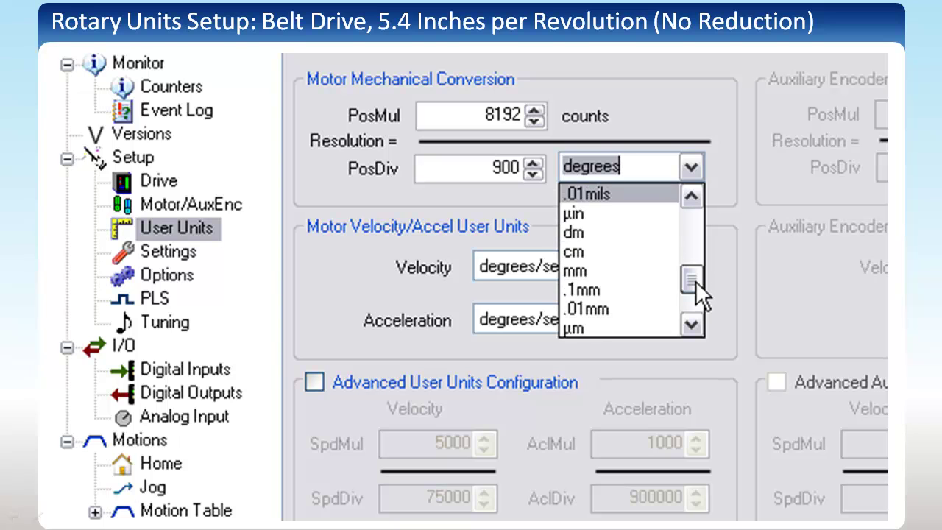
left_click(648, 282)
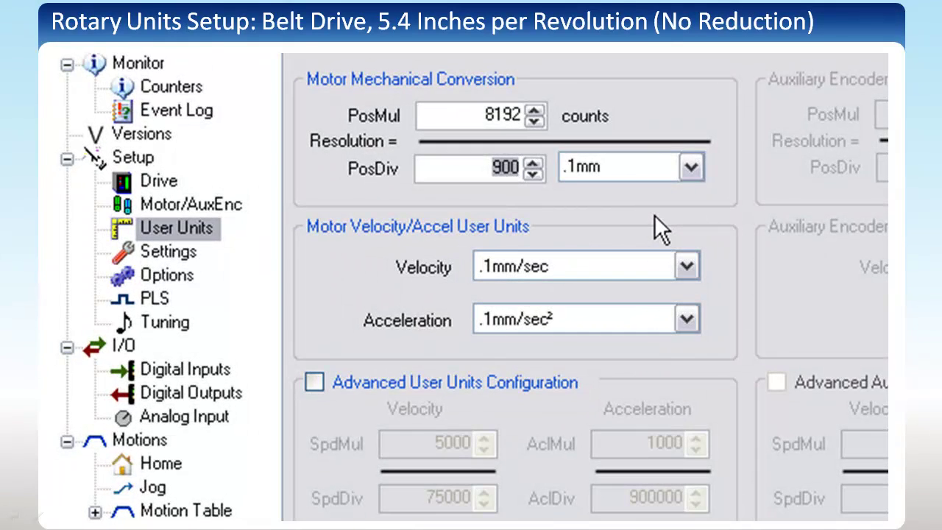
Step: Refine the belt drive's mechanical conversion to a PosDiv of 9000 in .01mm units
type("9000")
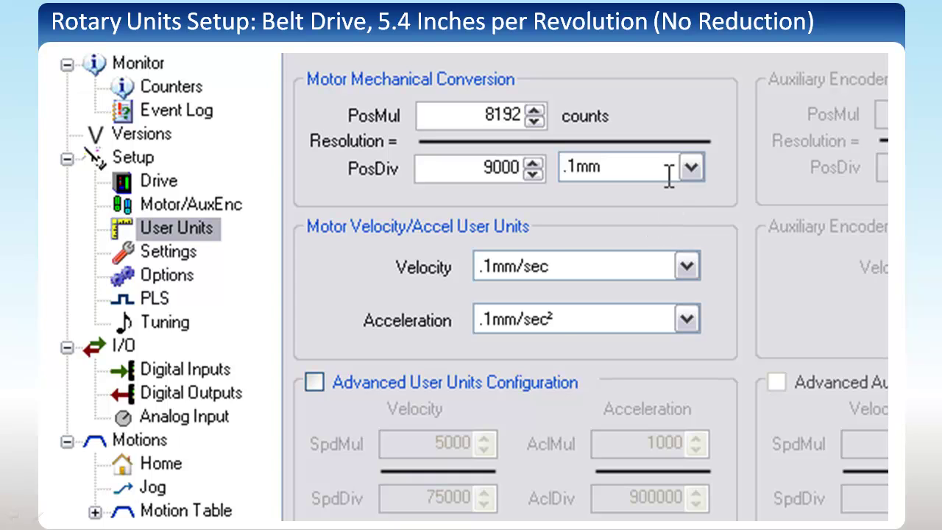
left_click(692, 174)
left_click(648, 212)
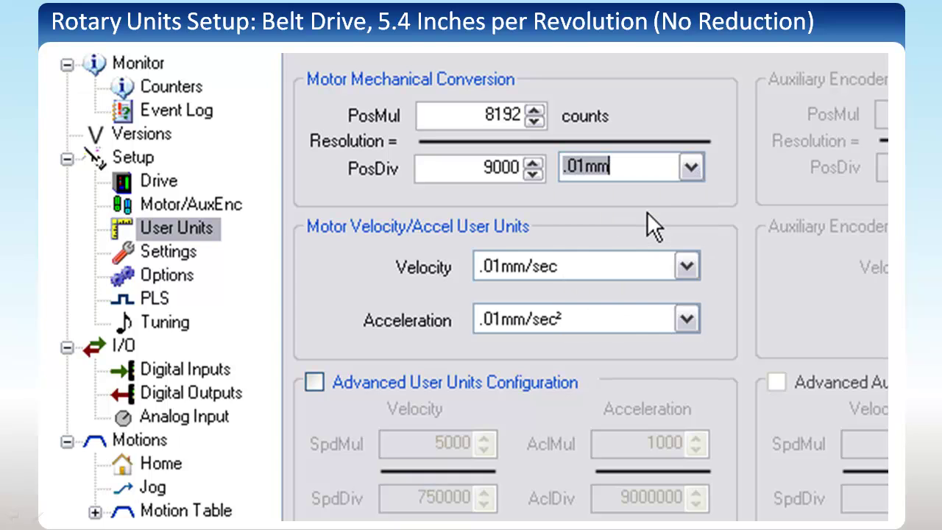